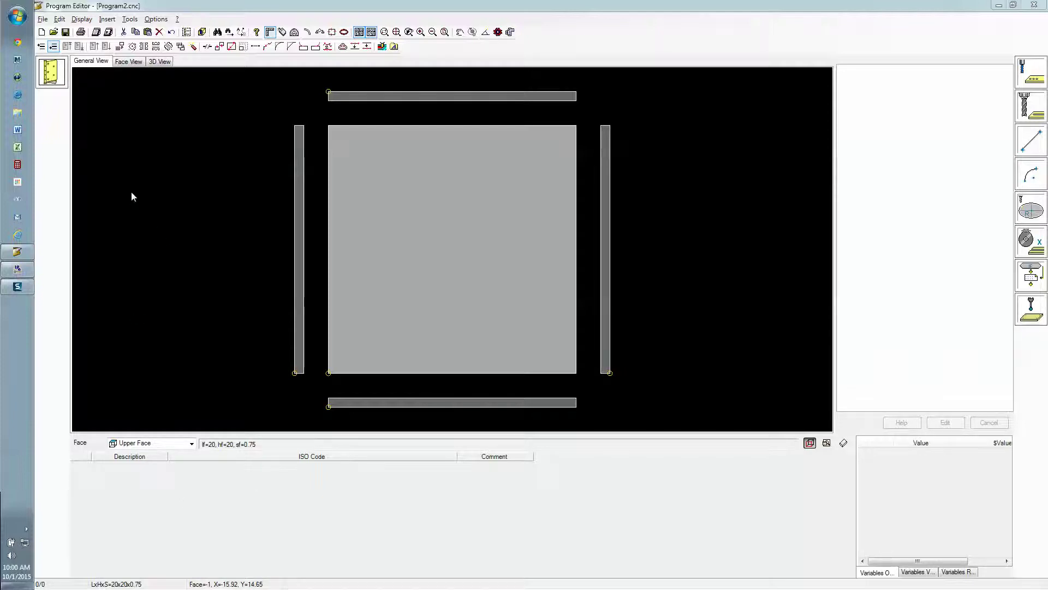
# - Search the Start menu for 'tol' to find Tools Parameter
pyautogui.press('super')
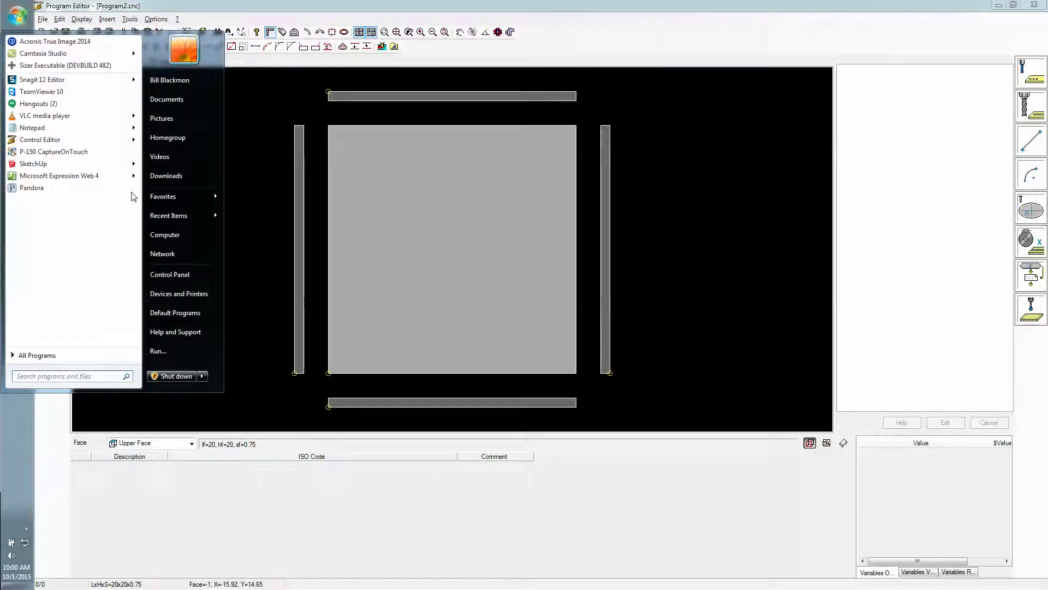
pyautogui.write('toll')
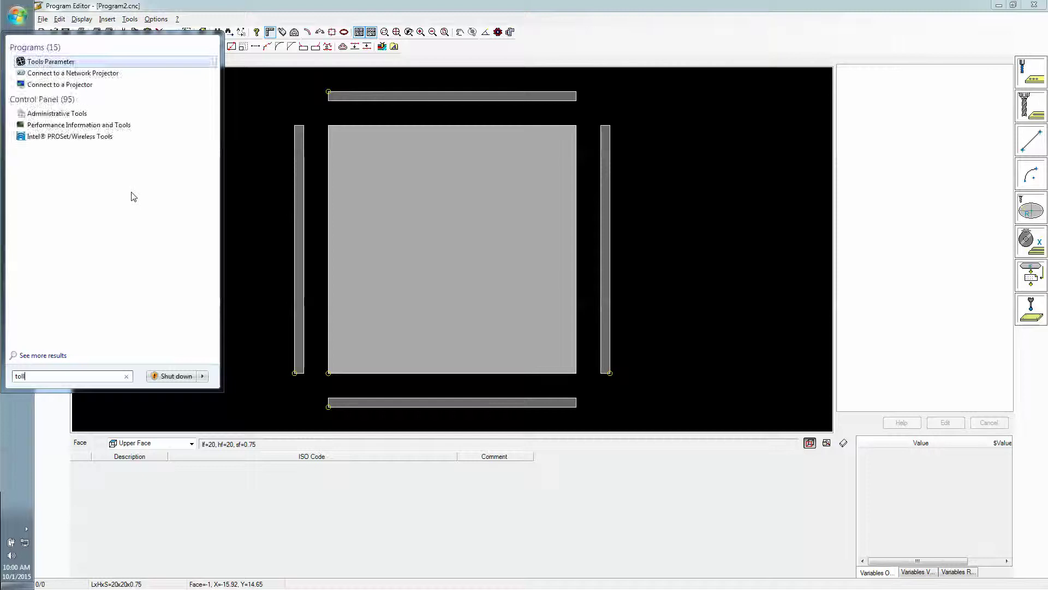
# - Launch Tools Parameter and expand Saws > Face 1 > 0-360 to list its saw tools
pyautogui.press('Return')
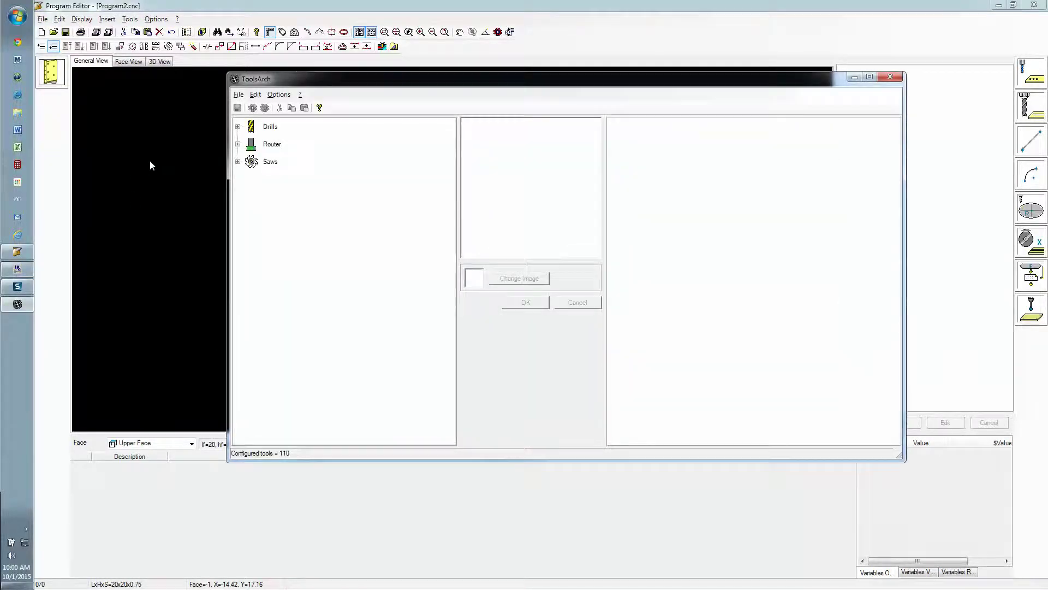
pyautogui.click(238, 161)
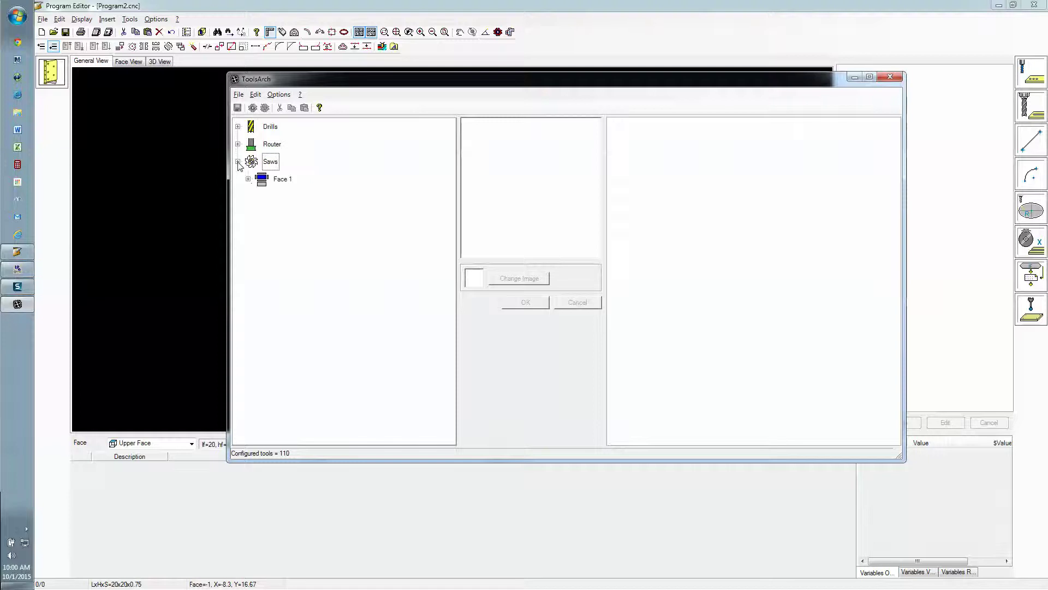
pyautogui.click(248, 179)
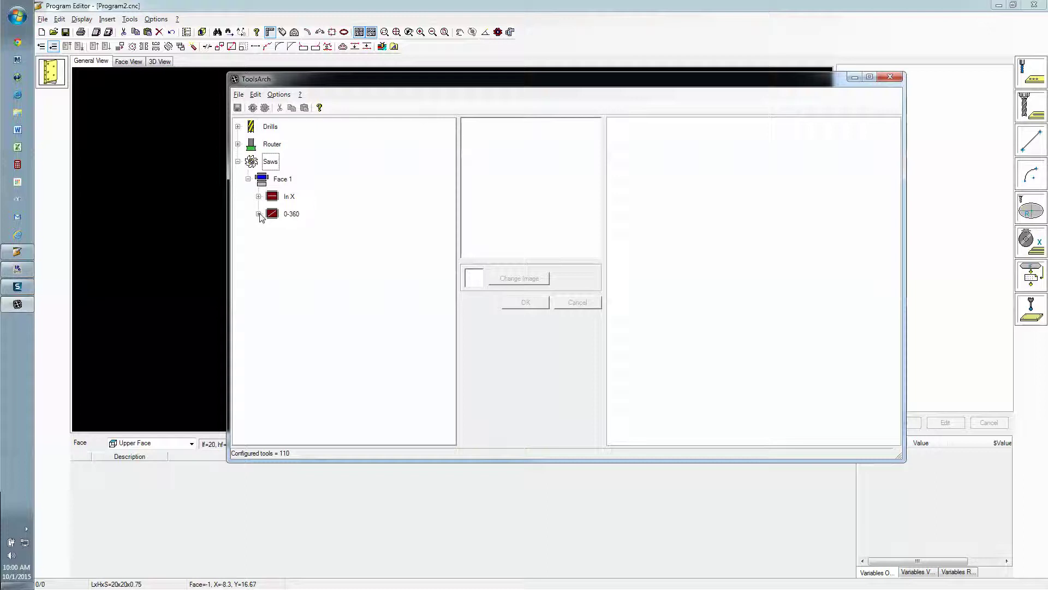
pyautogui.click(258, 214)
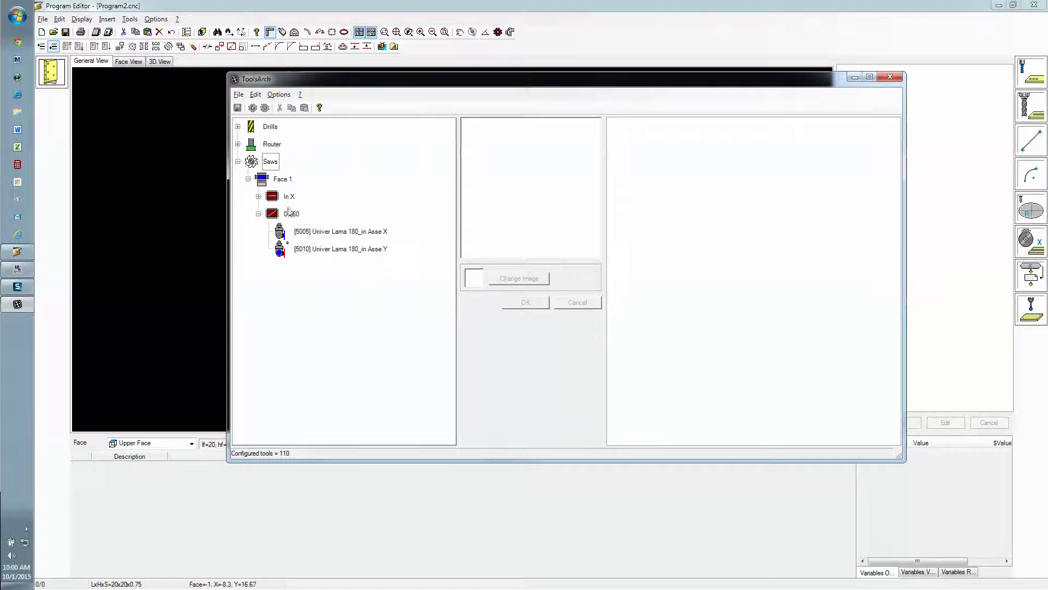
# - Inspect the tool tree configuration under Saws > Face 1, cancelling without changes
pyautogui.click(277, 95)
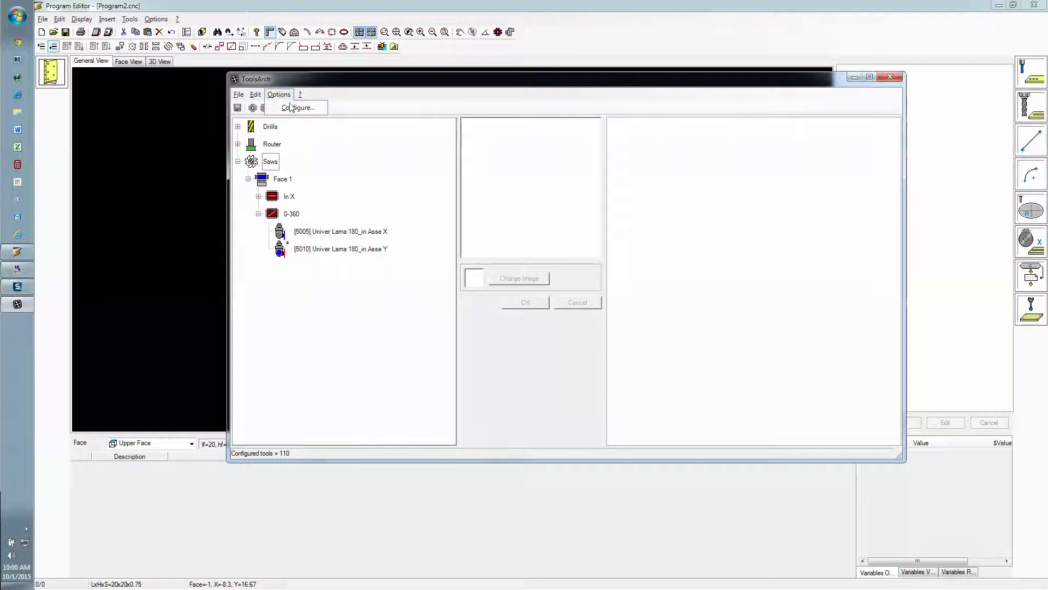
pyautogui.click(295, 109)
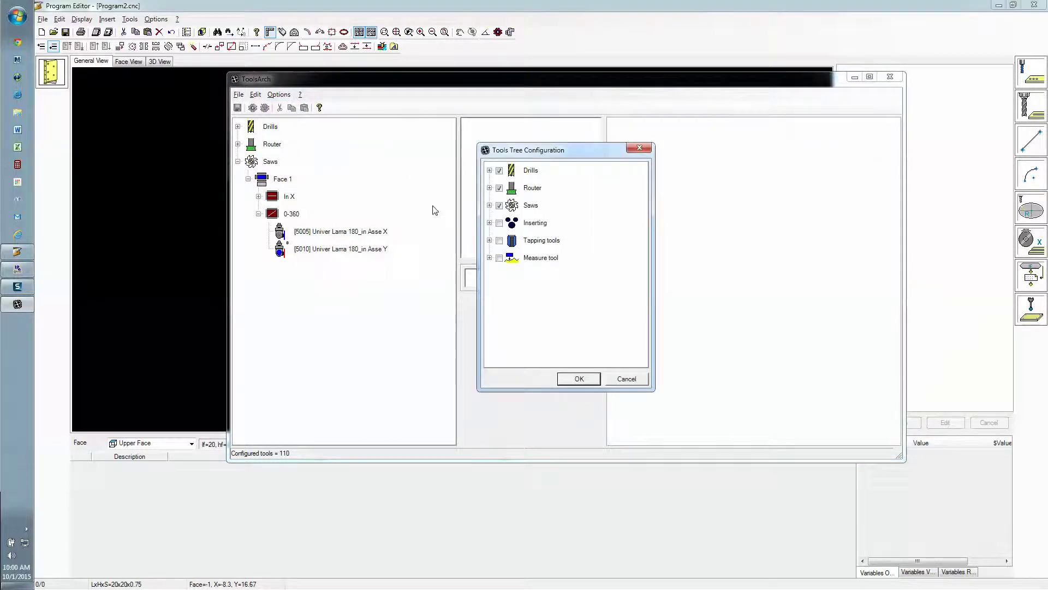
pyautogui.click(490, 206)
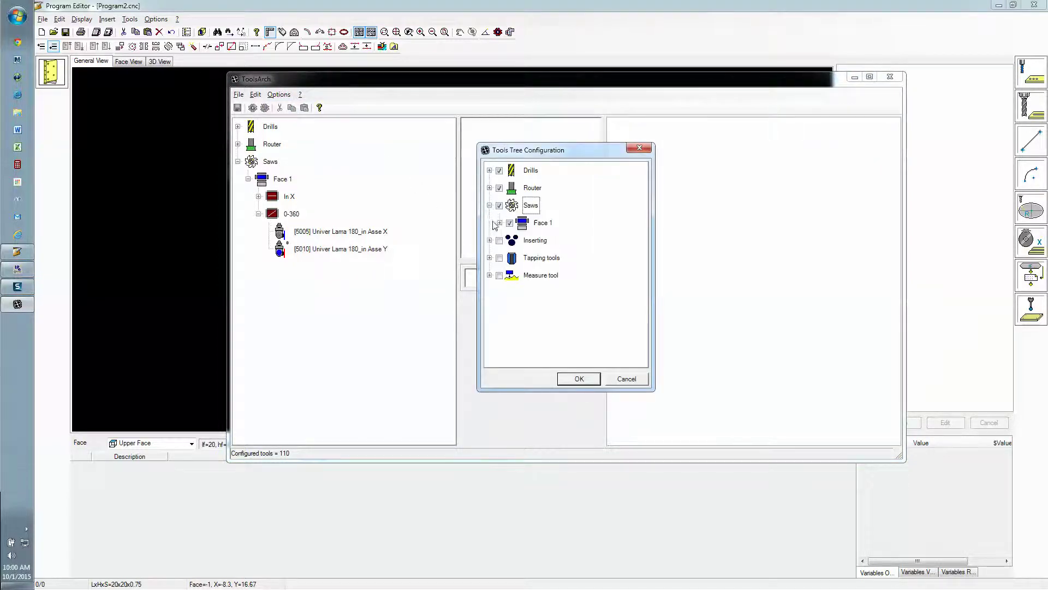
pyautogui.click(499, 223)
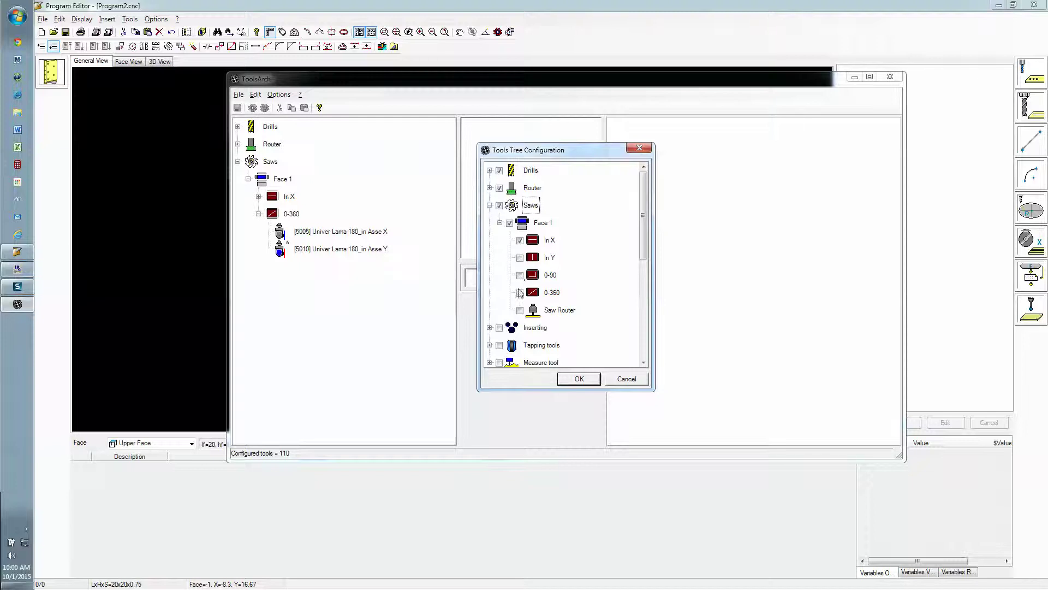
pyautogui.click(627, 379)
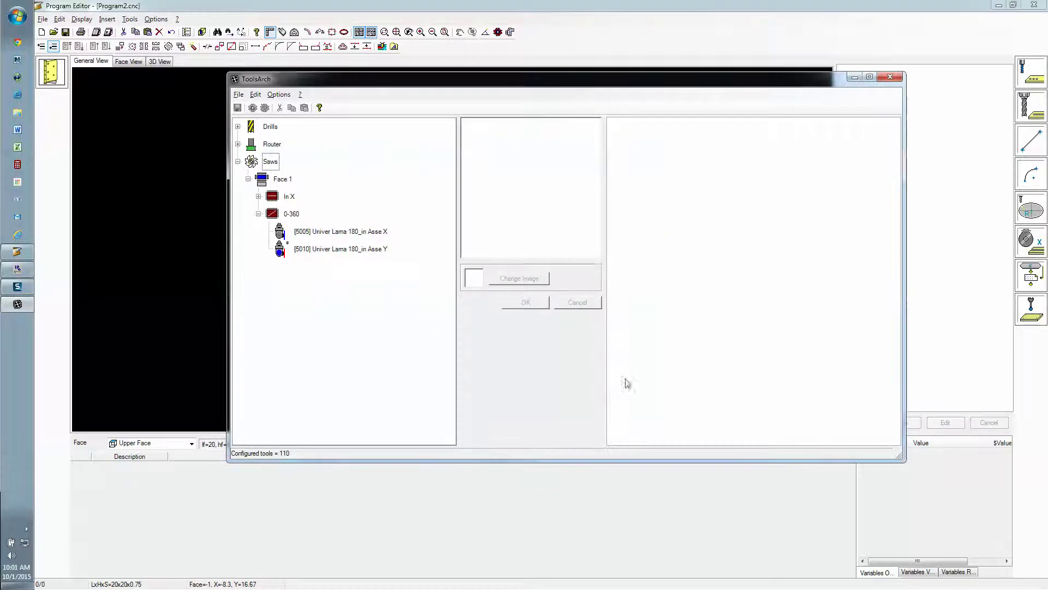
pyautogui.click(279, 95)
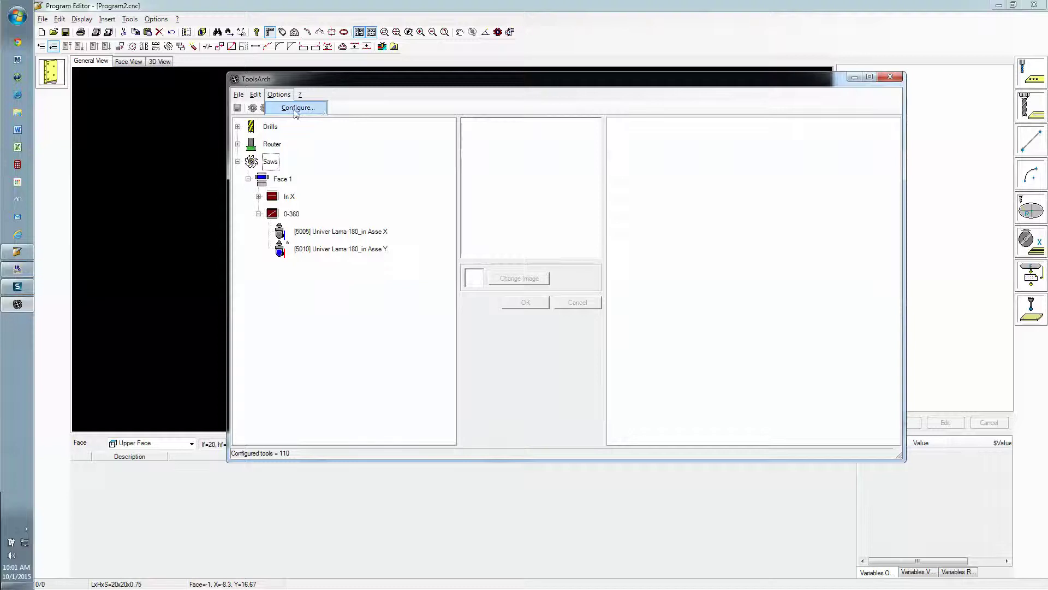
pyautogui.click(331, 101)
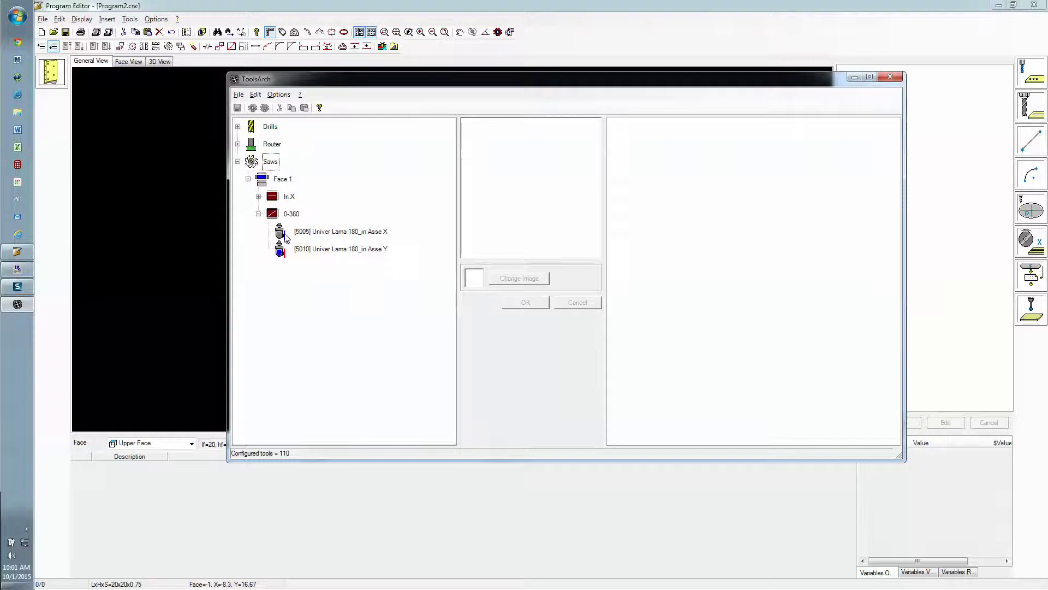
# - Close the tool archive and launch Outfits Parameter via the Start search 'outf'
pyautogui.click(886, 80)
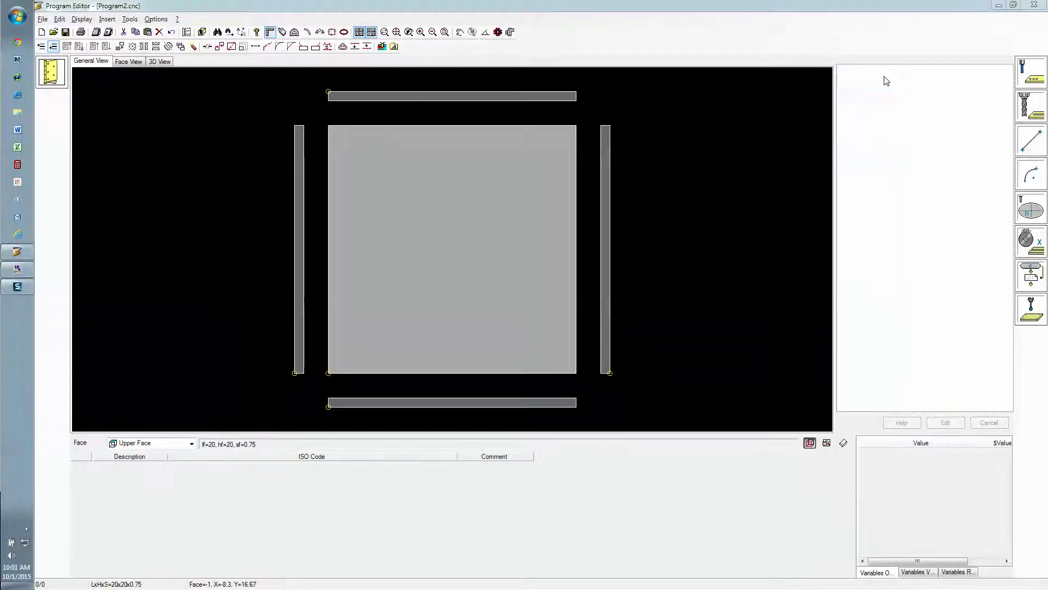
pyautogui.press('super')
pyautogui.write('out')
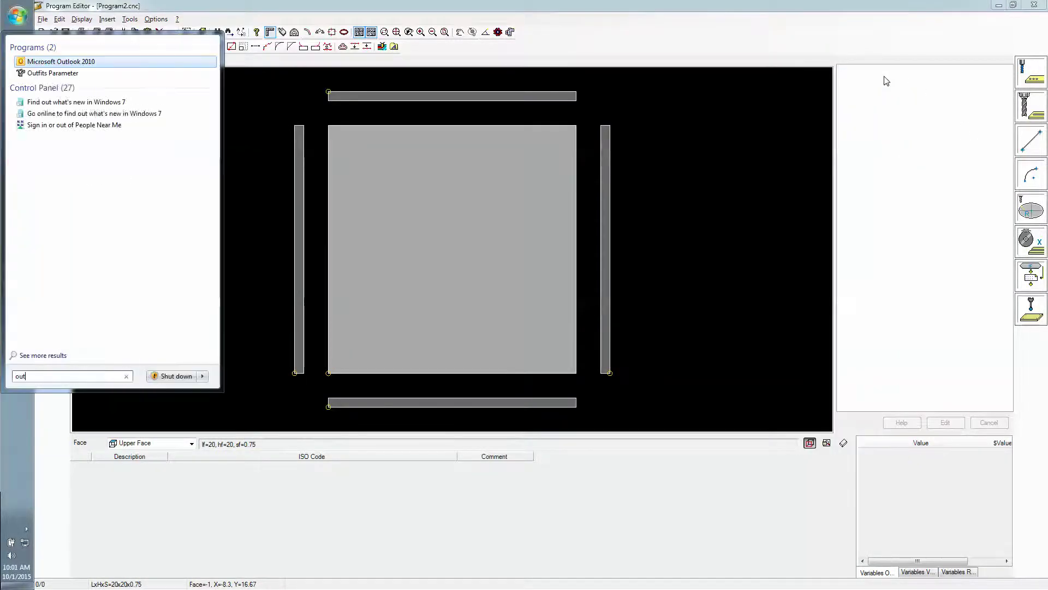
pyautogui.write('f')
pyautogui.press('Return')
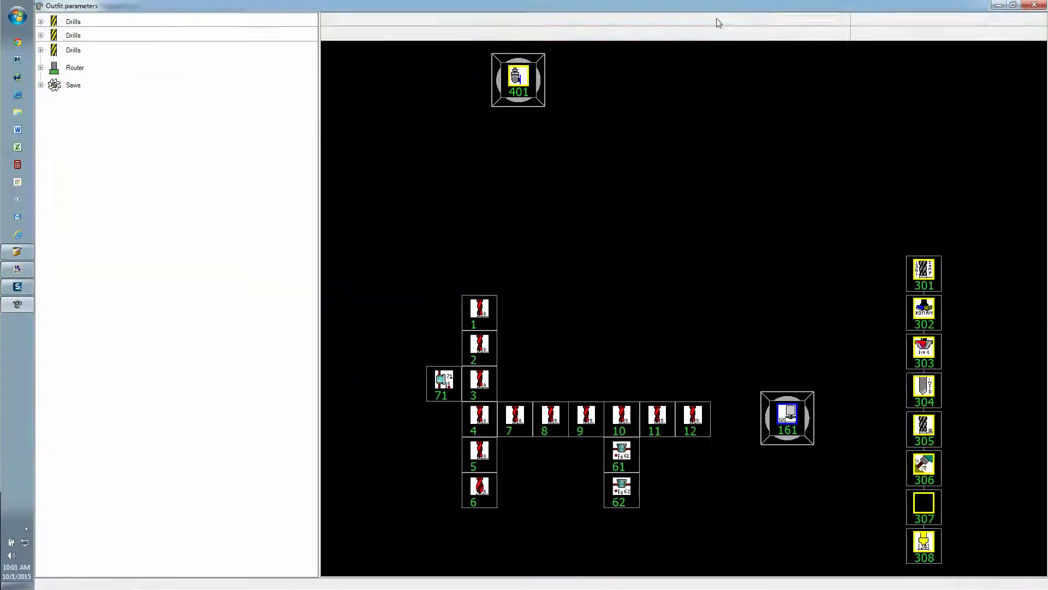
# - Expand Saws > Face 1 > 0-360 and replace the tool at position 401 with saw 5005
pyautogui.moveTo(511, 74)
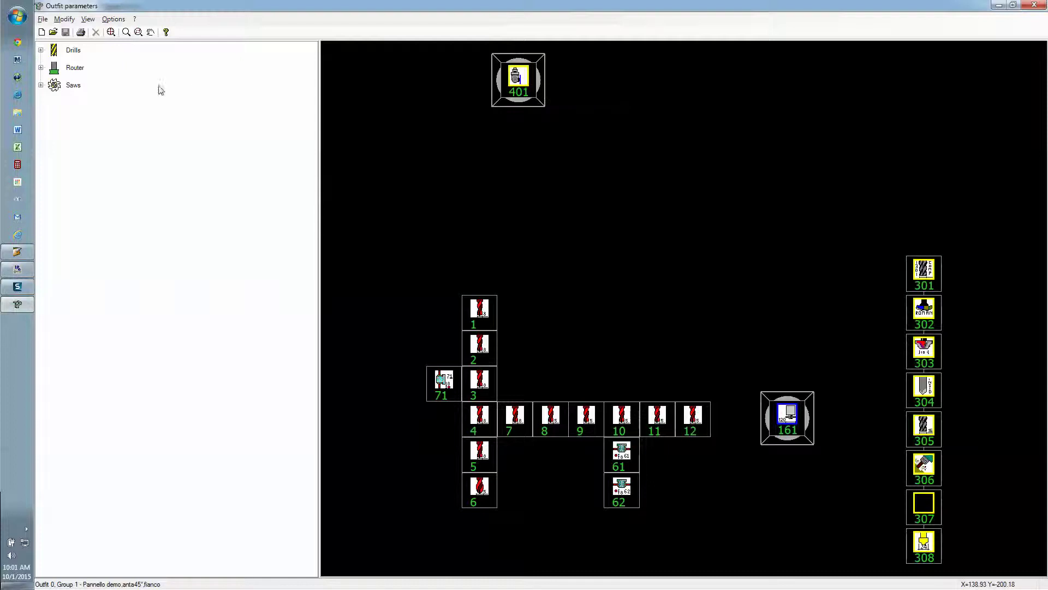
pyautogui.click(40, 86)
pyautogui.click(51, 102)
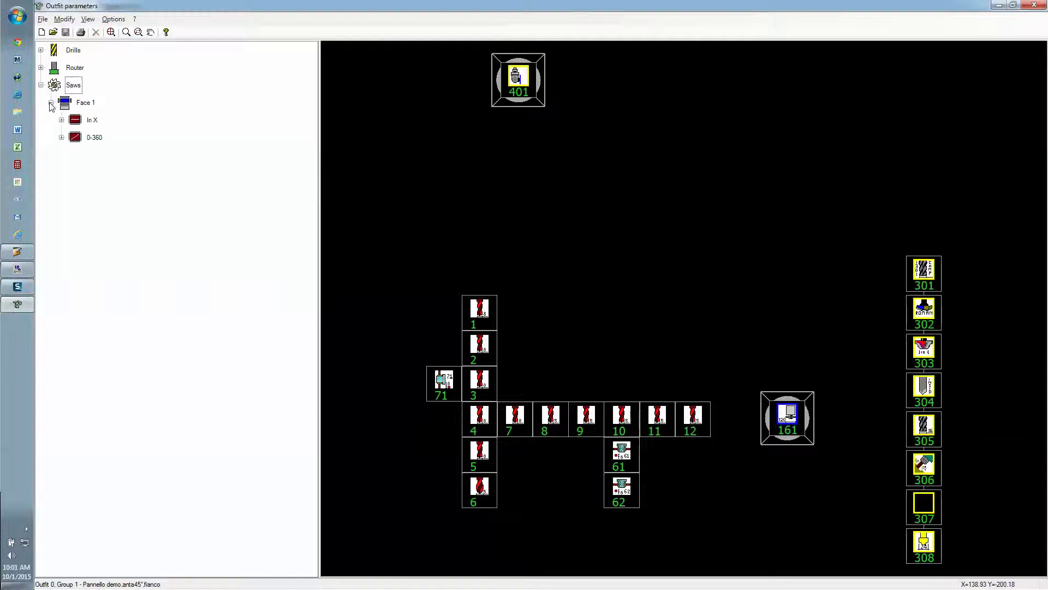
pyautogui.click(62, 138)
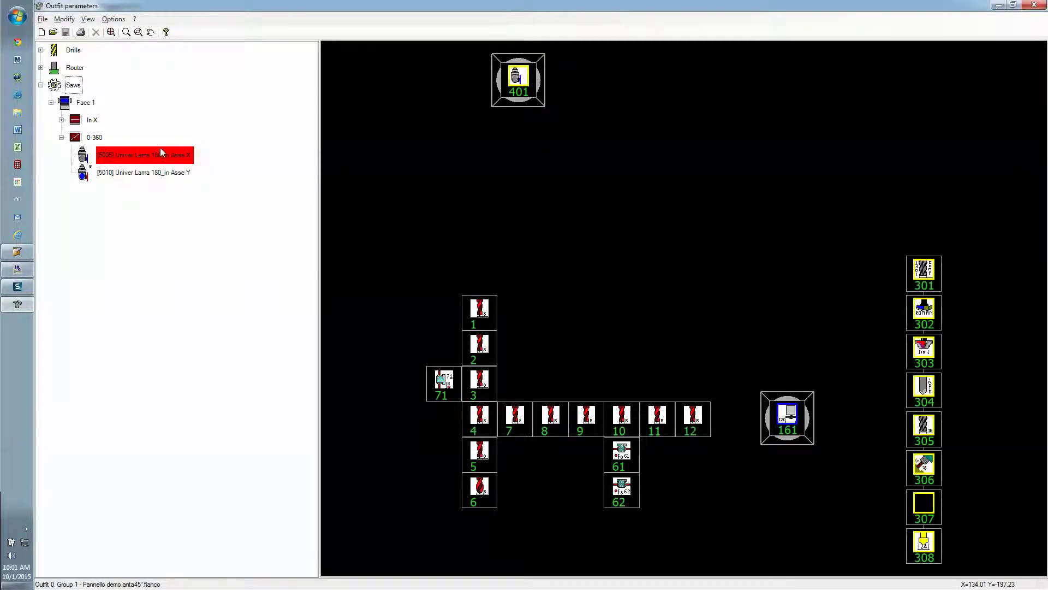
pyautogui.rightClick(516, 78)
pyautogui.click(538, 94)
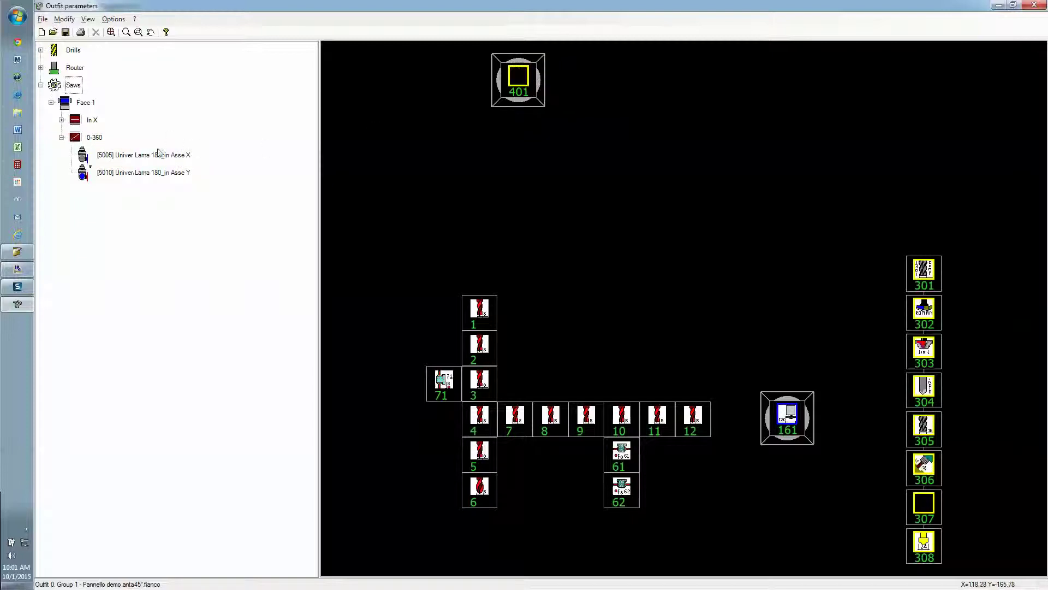
pyautogui.moveTo(133, 155); pyautogui.dragTo(516, 79)
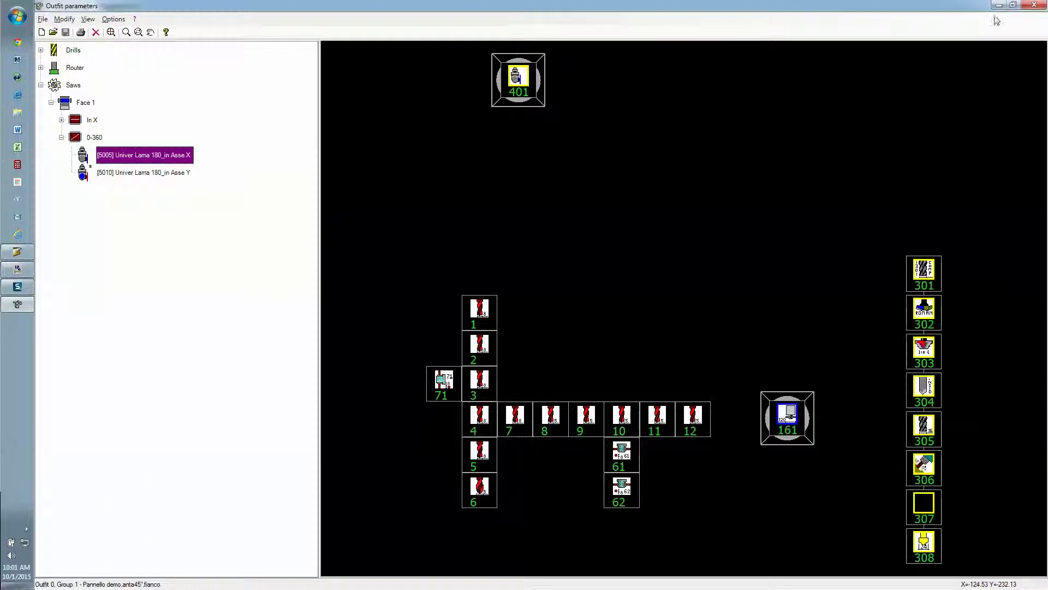
# - Close Outfit Parameters, start a new unsaved program, and set panel Length to 32
pyautogui.click(1034, 5)
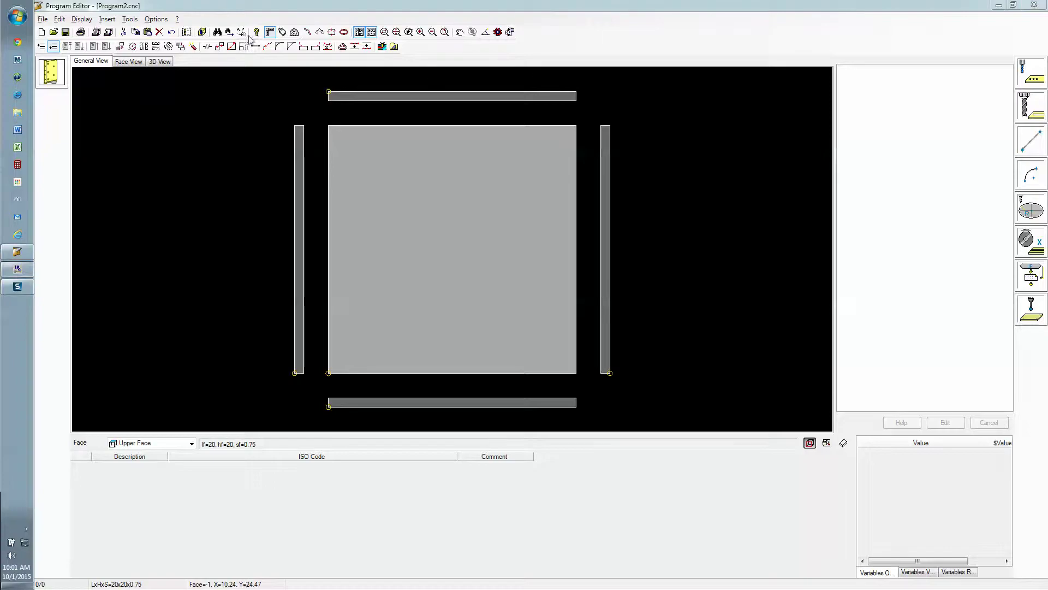
pyautogui.click(42, 33)
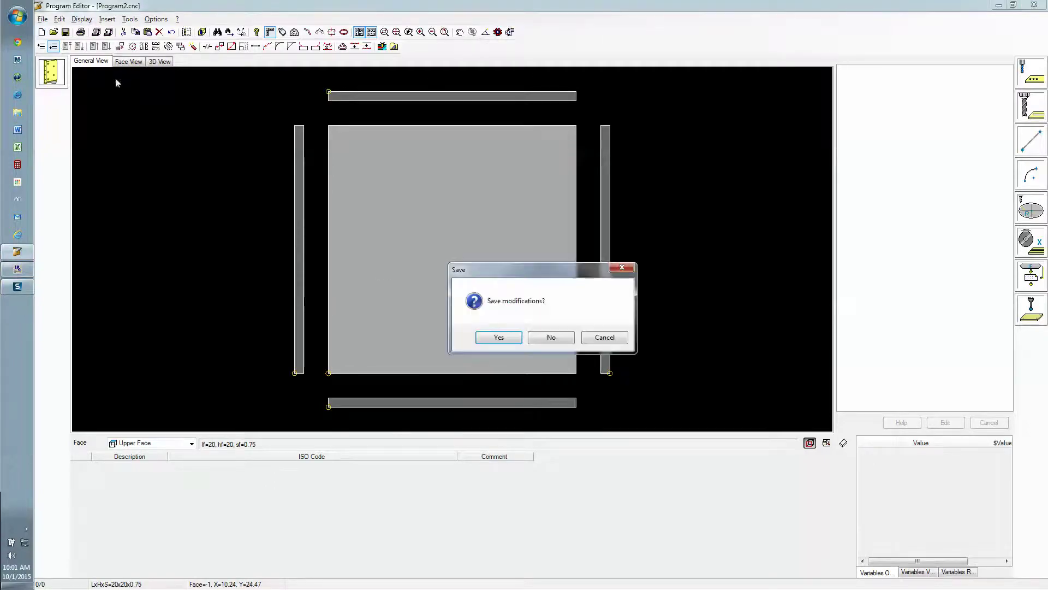
pyautogui.click(549, 340)
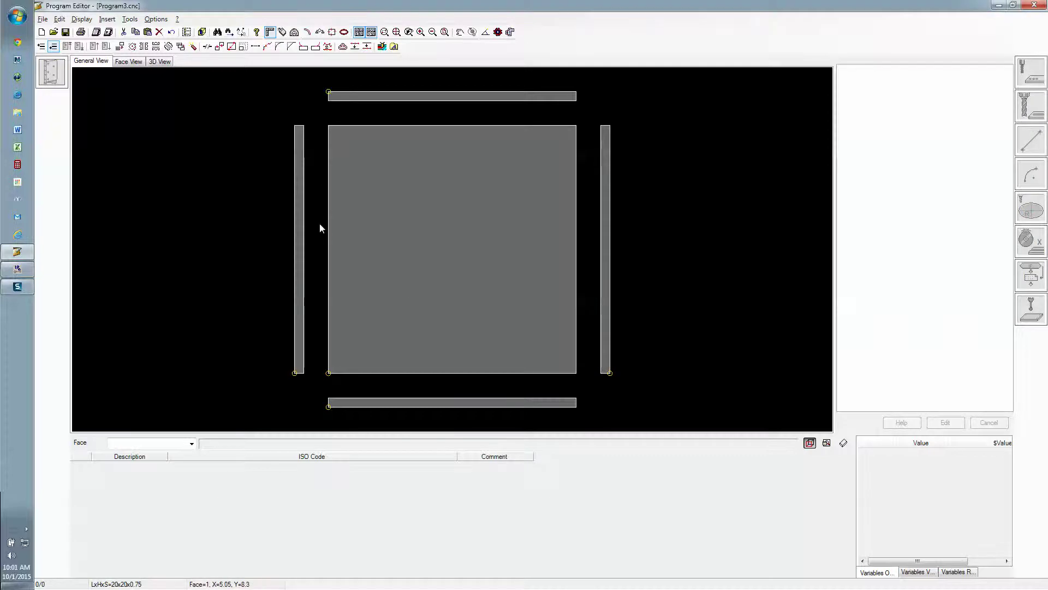
pyautogui.click(96, 33)
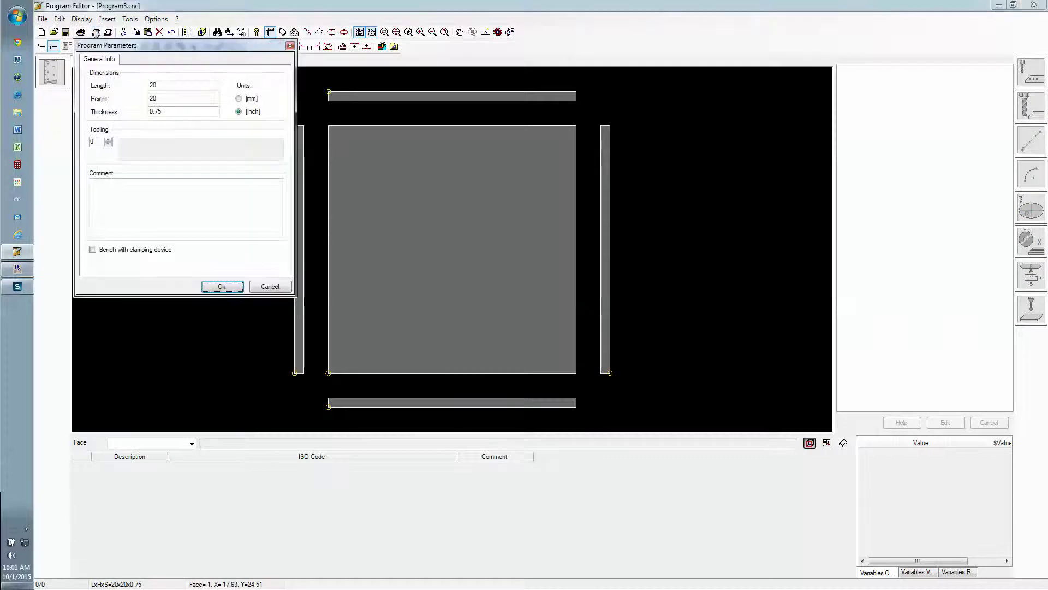
pyautogui.doubleClick(167, 86)
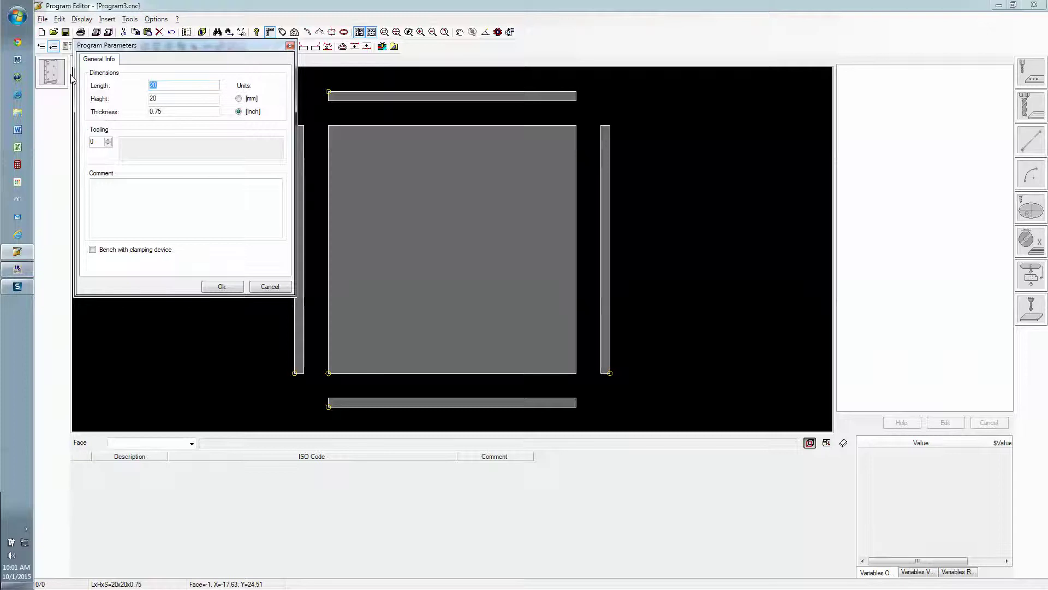
pyautogui.write('32')
pyautogui.press('Tab')
# - Set panel Height to 12, confirm the 32 x 12 panel, and open the saw operations group
pyautogui.write('12')
pyautogui.click(221, 288)
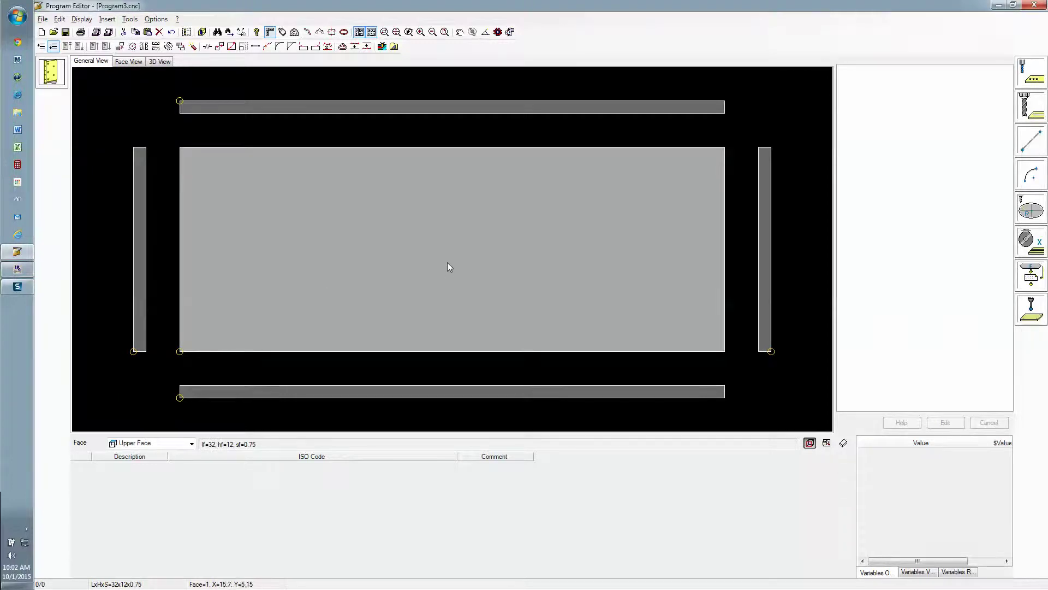
pyautogui.click(1039, 242)
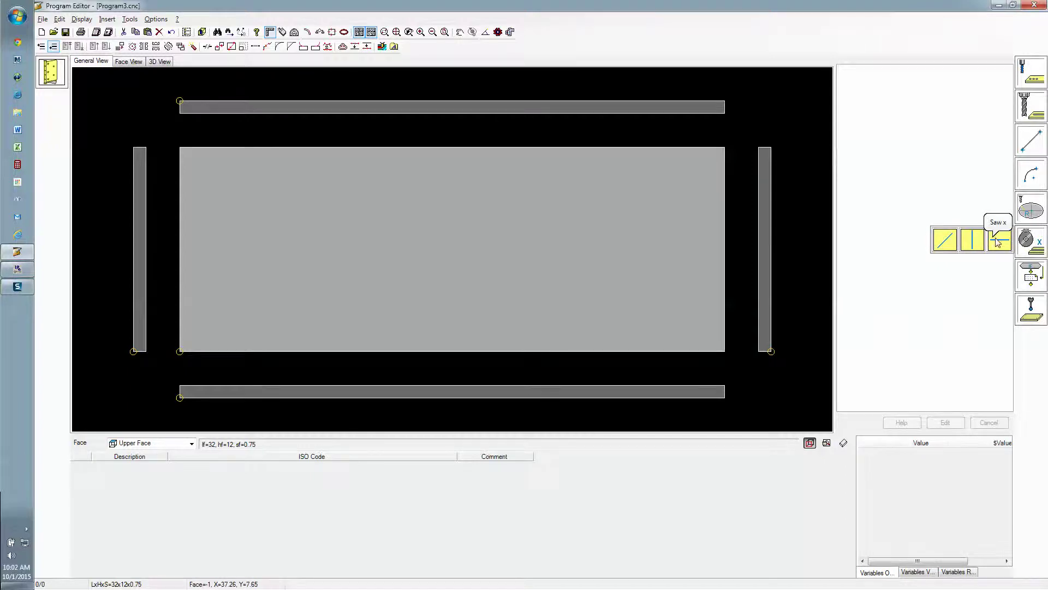
# - Add an oriented saw cut with Xi l+1, Yi h-0.75 and Alfa angle 180
pyautogui.click(946, 243)
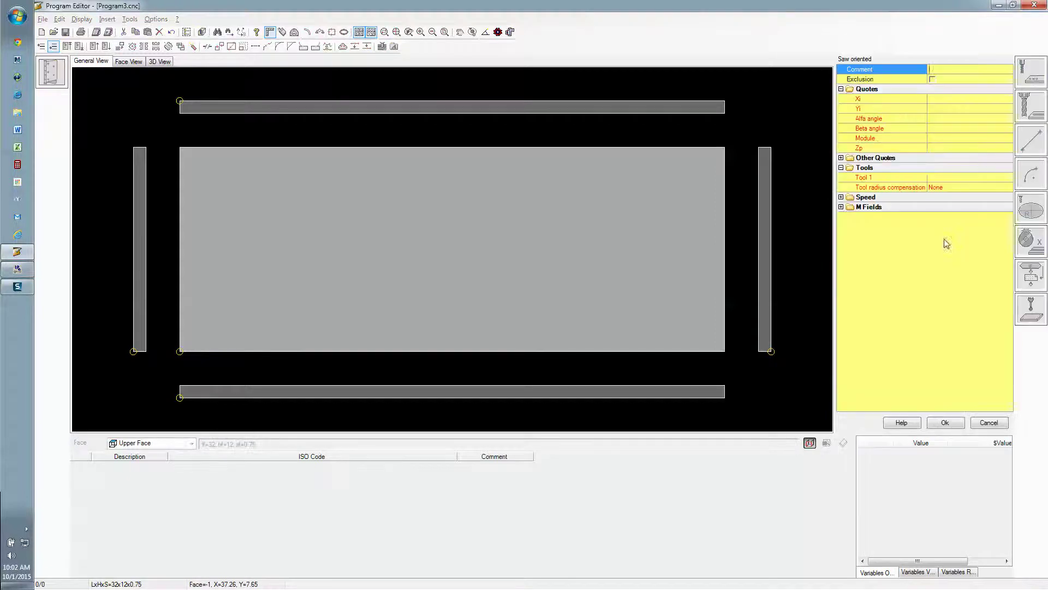
pyautogui.click(935, 100)
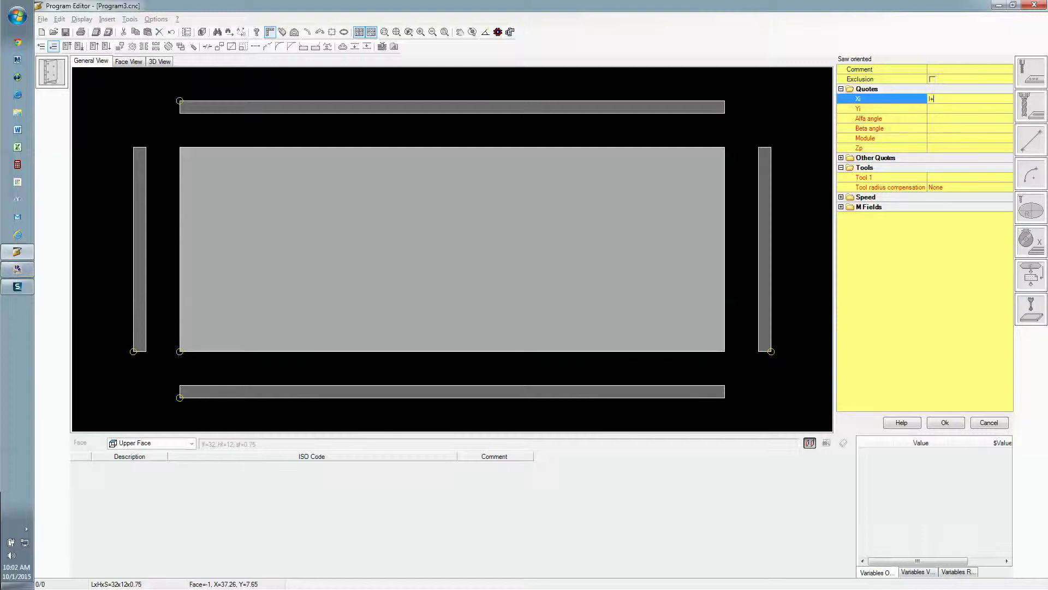
pyautogui.write('1')
pyautogui.click(939, 110)
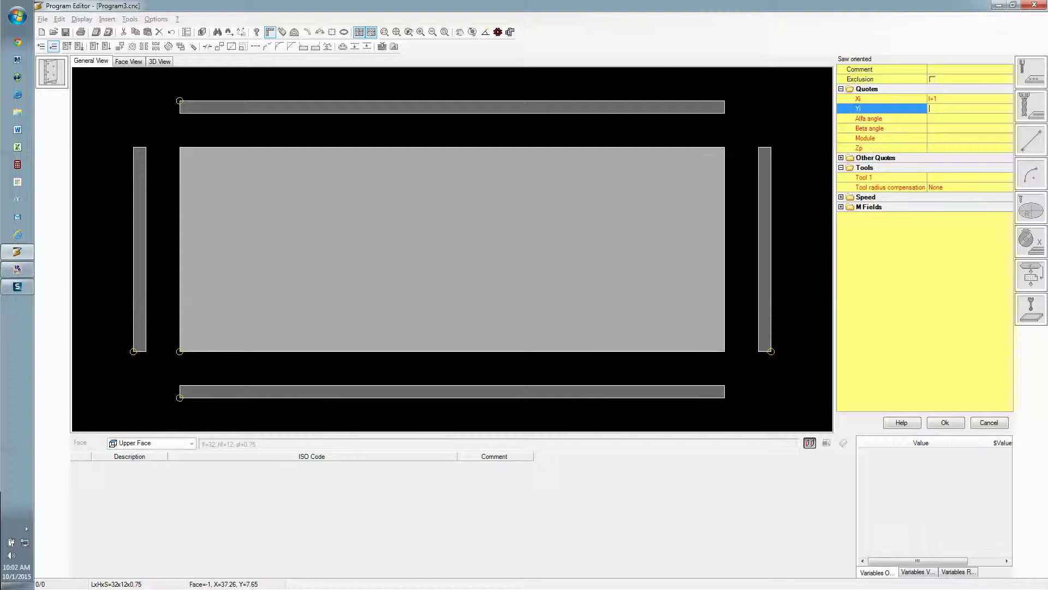
pyautogui.write('h-0.75')
pyautogui.click(936, 120)
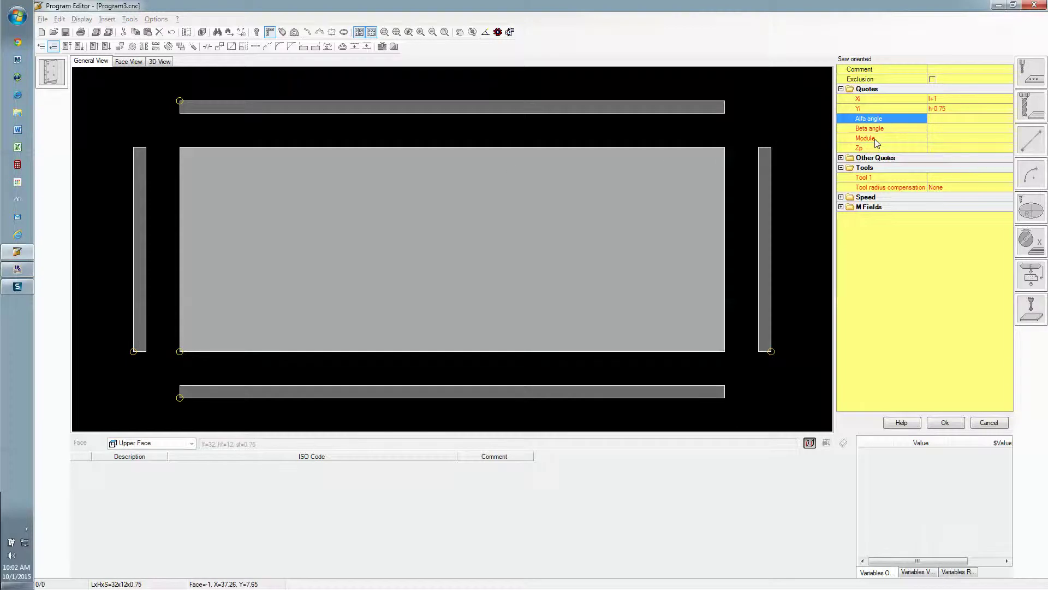
pyautogui.write('180')
# - Set the cut's Beta angle 45, Module l+2 and depth Zp -0.5
pyautogui.click(939, 127)
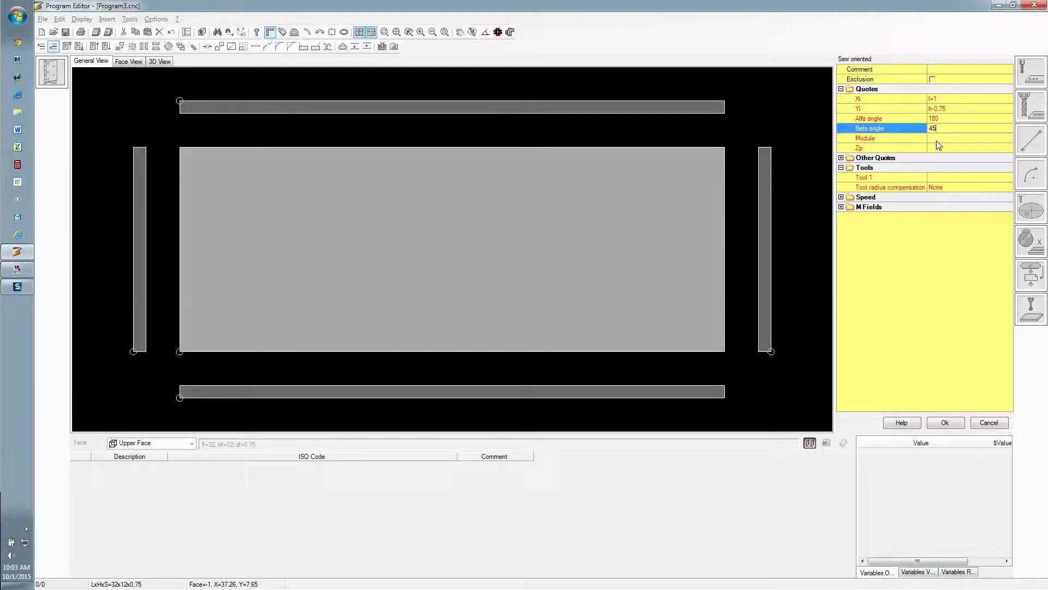
pyautogui.click(939, 141)
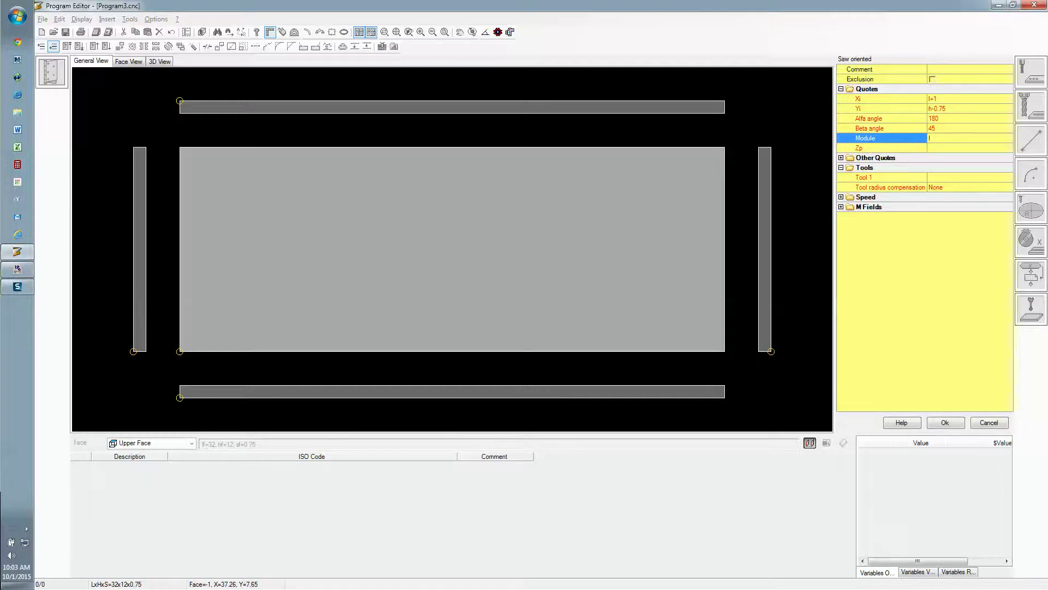
pyautogui.write('+2')
pyautogui.click(944, 149)
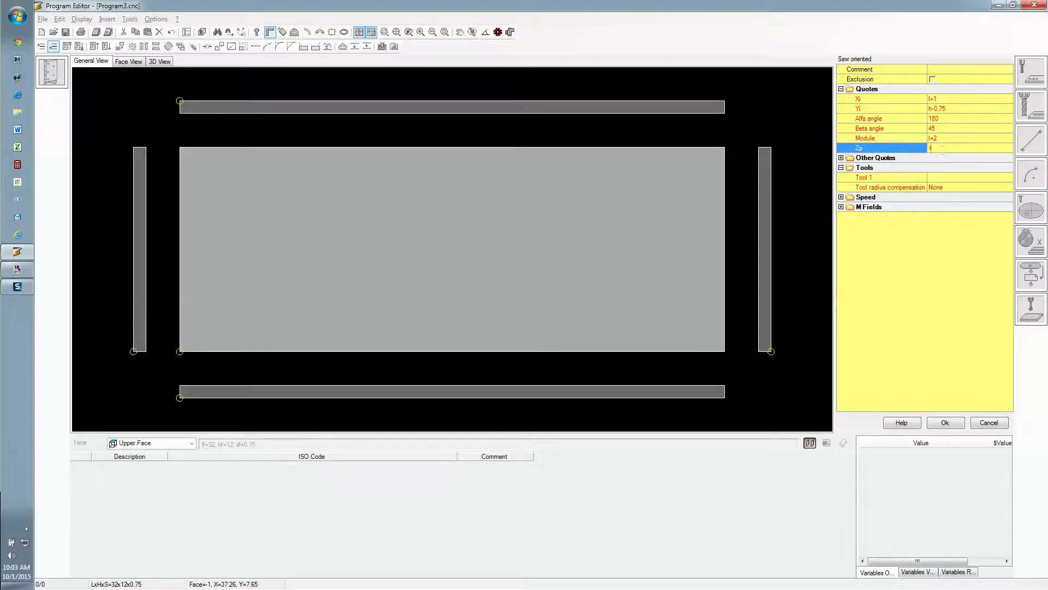
pyautogui.write('-0.5')
pyautogui.click(940, 178)
# - Assign saw tool 5005 (Univer Lama 180_in Asse X) and add the Saw oriented operation
pyautogui.click(1008, 178)
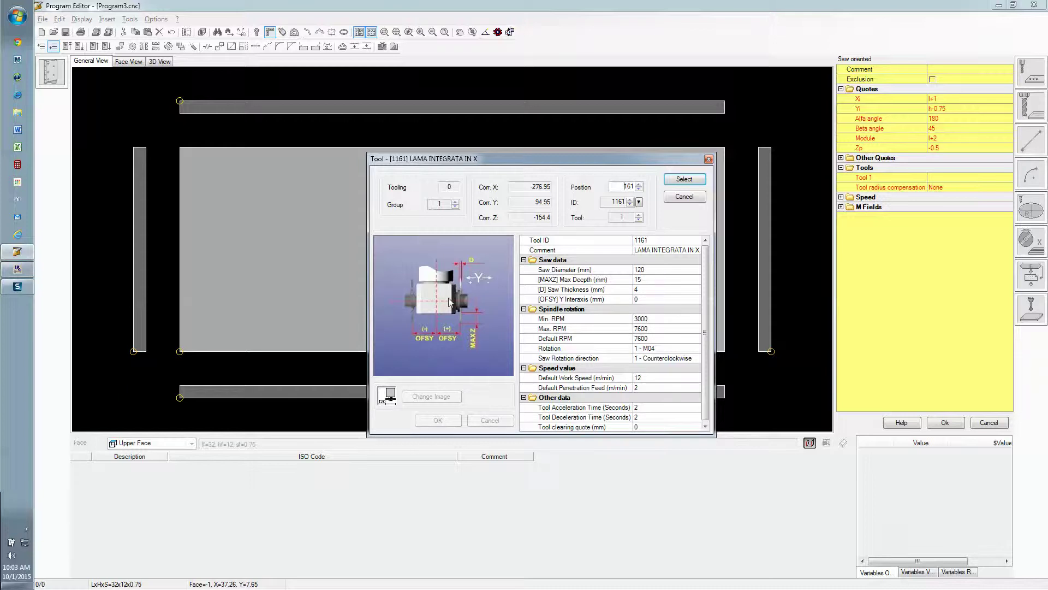
pyautogui.click(639, 202)
pyautogui.click(565, 307)
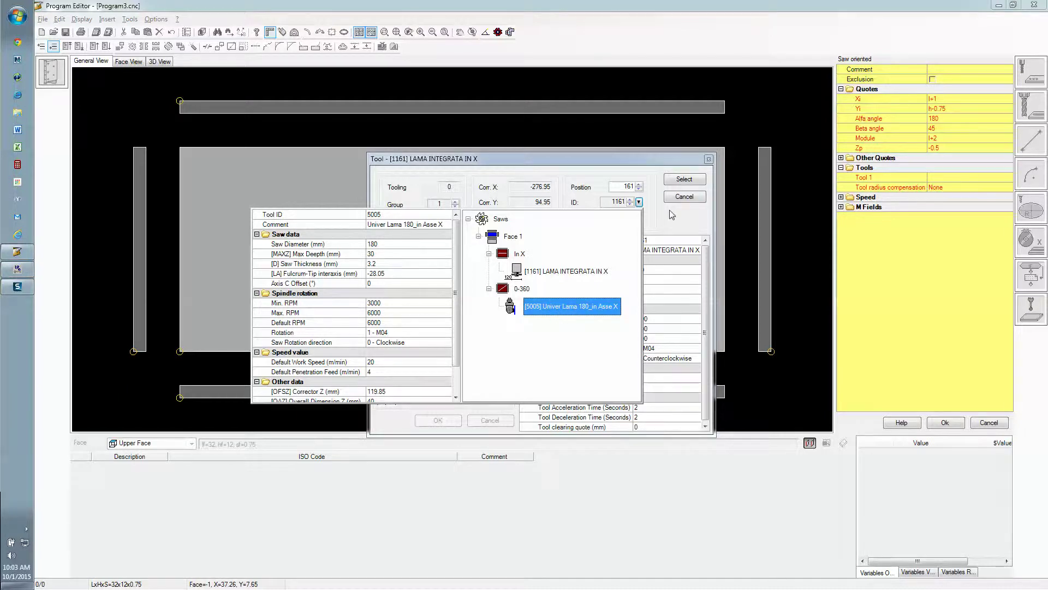
pyautogui.doubleClick(602, 307)
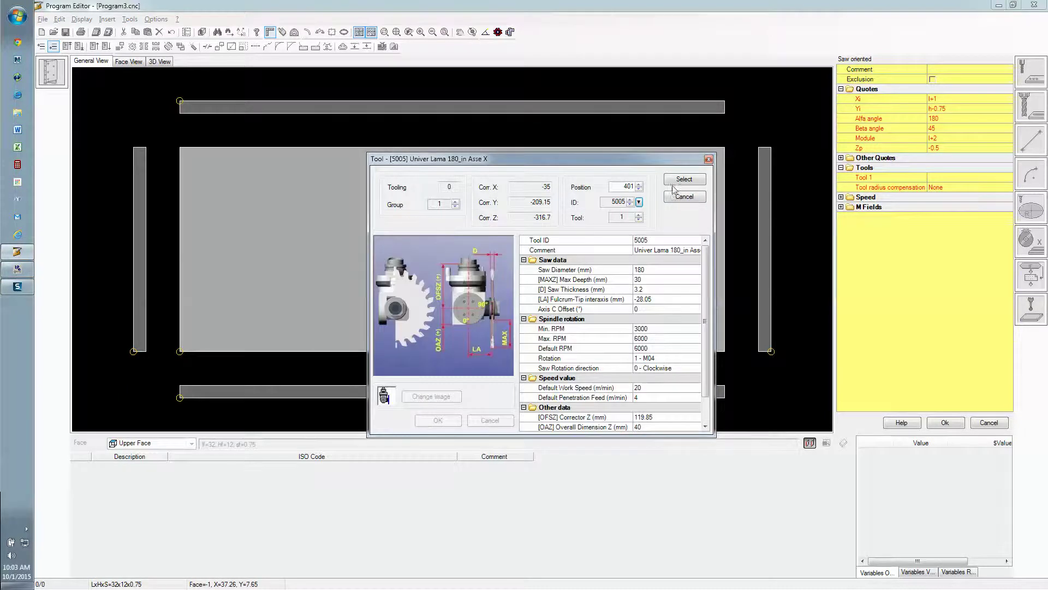
pyautogui.click(685, 197)
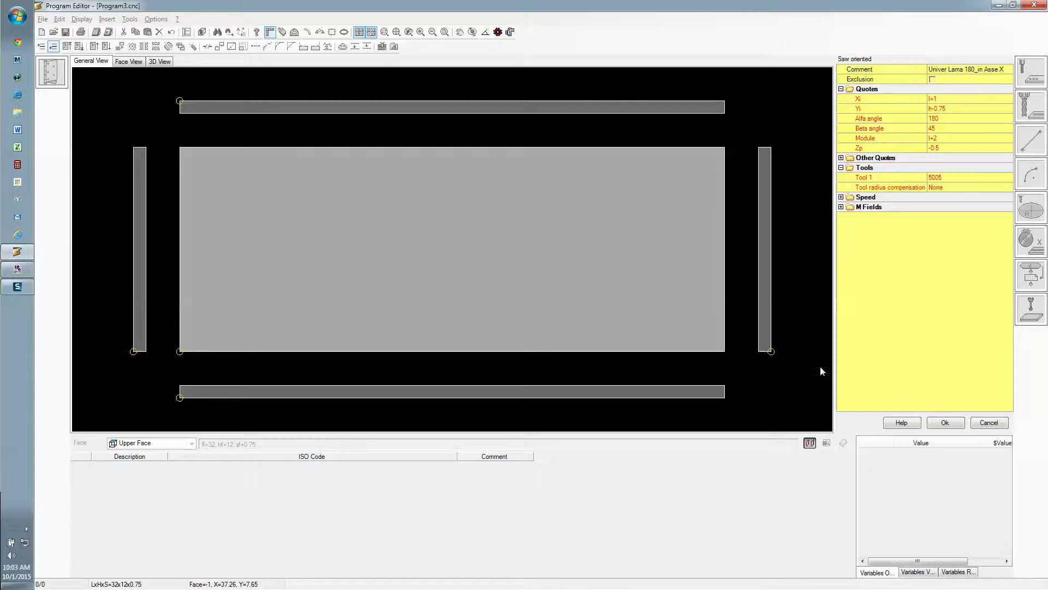
pyautogui.click(946, 423)
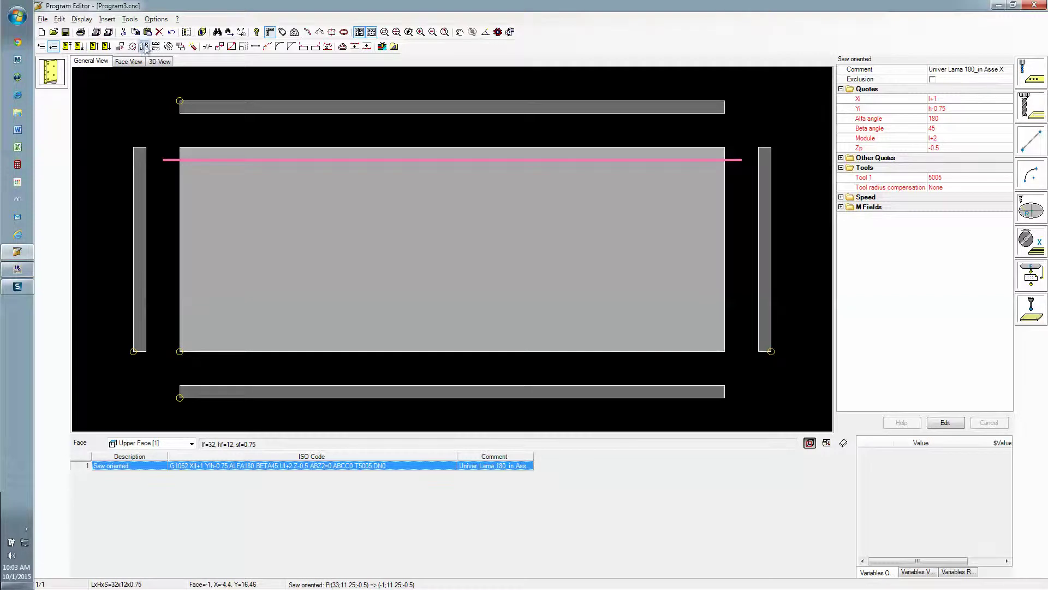
# - Orbit and zoom the 3D view to inspect the 45° groove along the panel's back edge
pyautogui.click(159, 61)
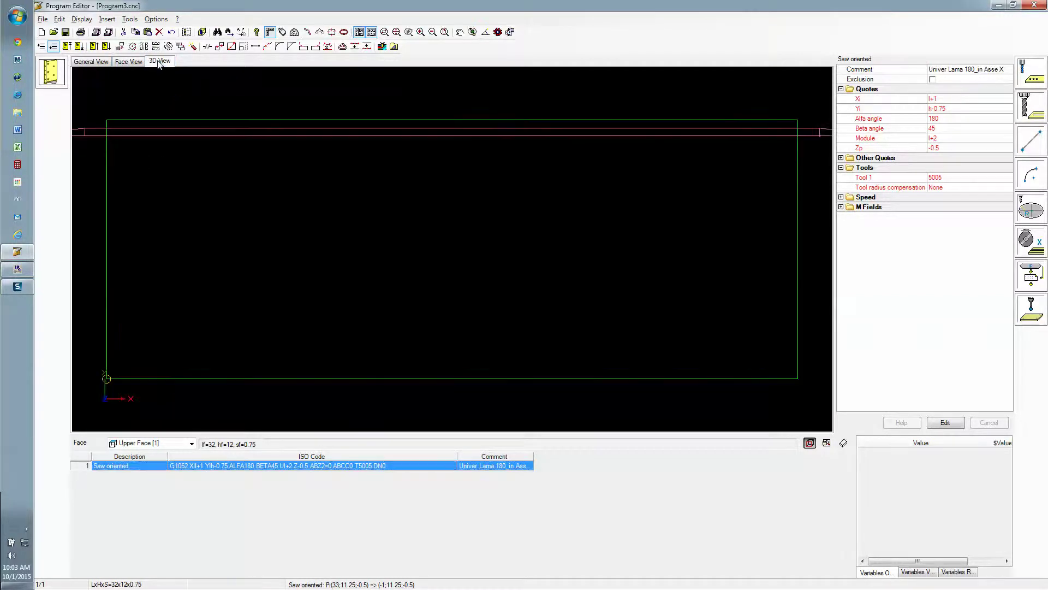
pyautogui.click(473, 32)
pyautogui.moveTo(540, 253); pyautogui.dragTo(602, 254)
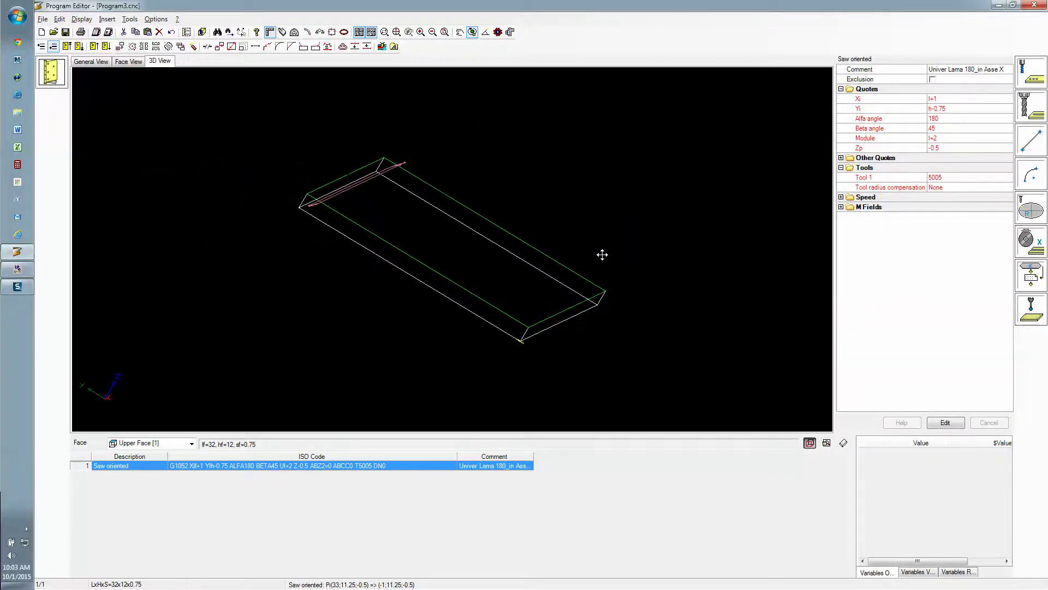
pyautogui.moveTo(495, 280); pyautogui.dragTo(564, 328)
pyautogui.moveTo(474, 317); pyautogui.dragTo(434, 308)
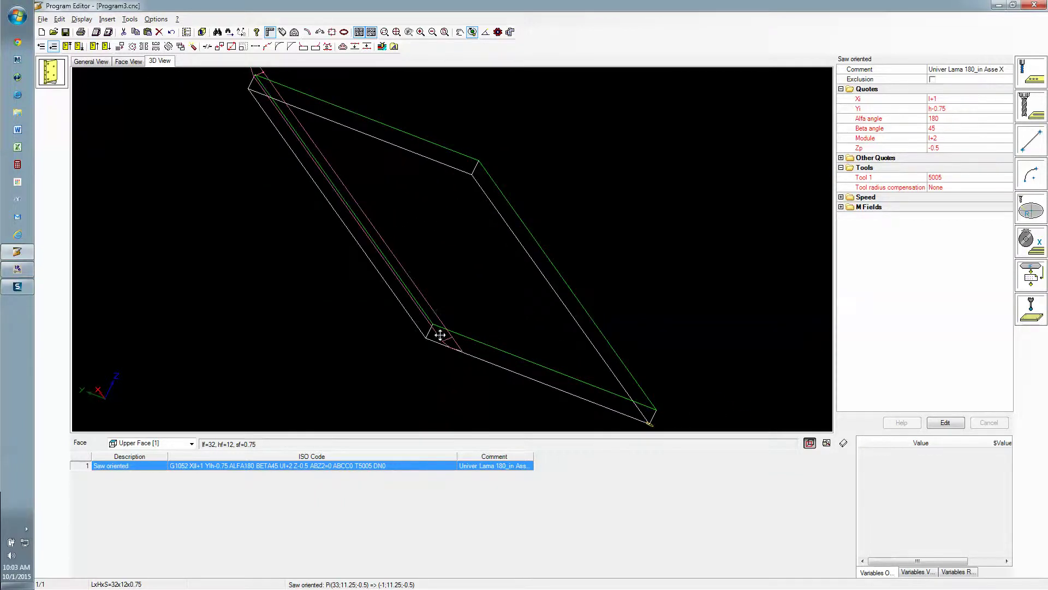
pyautogui.moveTo(503, 322); pyautogui.dragTo(317, 303)
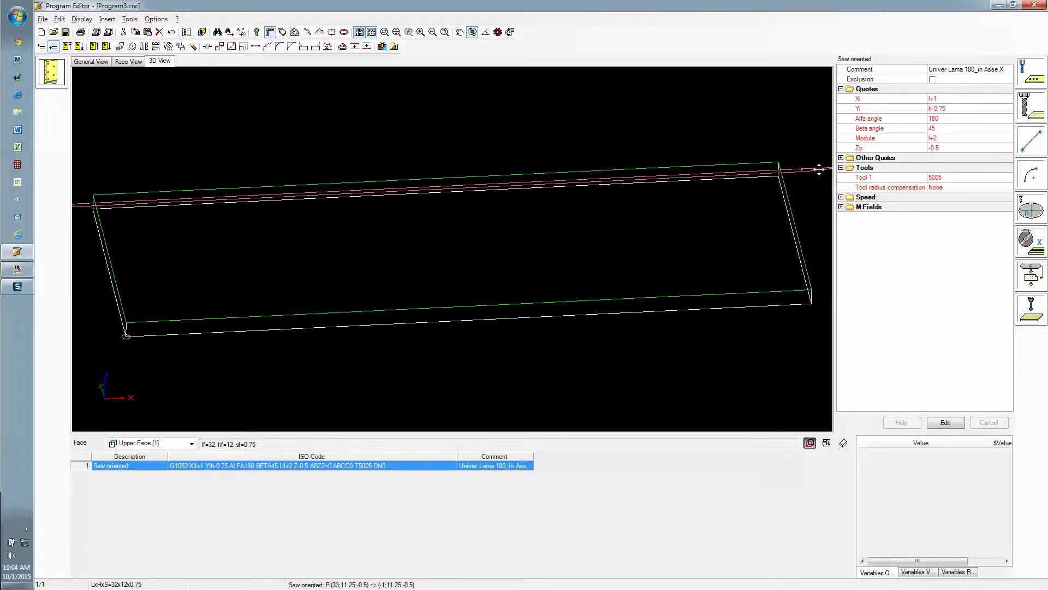
pyautogui.moveTo(572, 228); pyautogui.dragTo(473, 244)
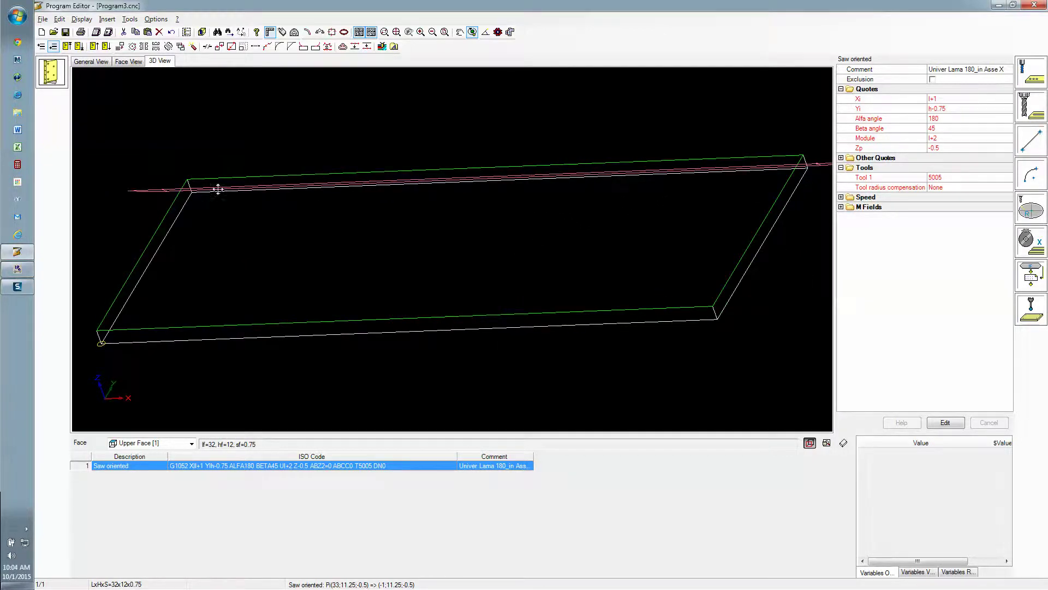
pyautogui.moveTo(269, 269); pyautogui.dragTo(402, 277)
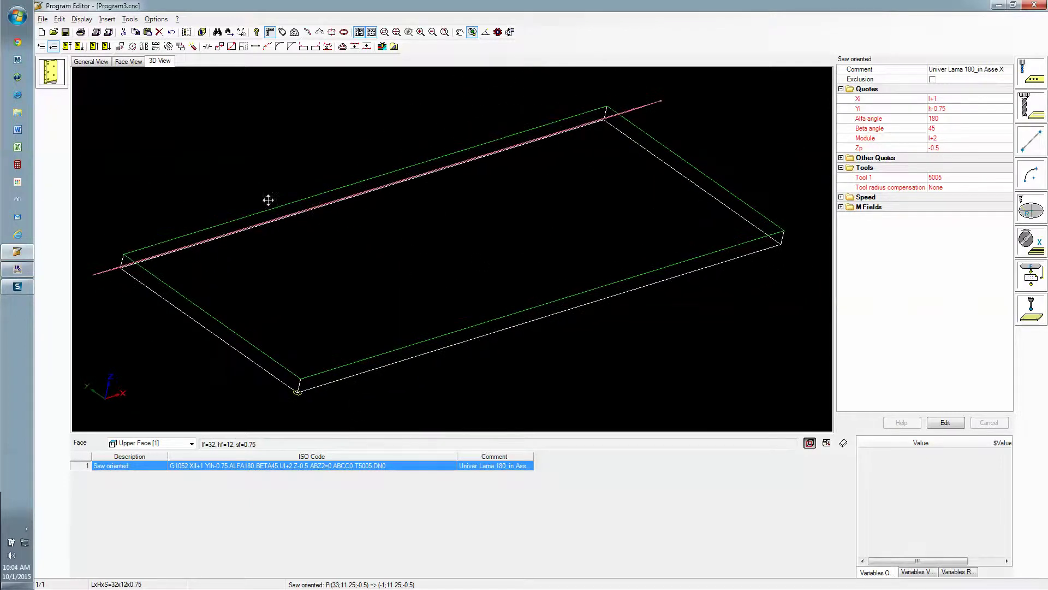
pyautogui.scroll(2, 473, 273)
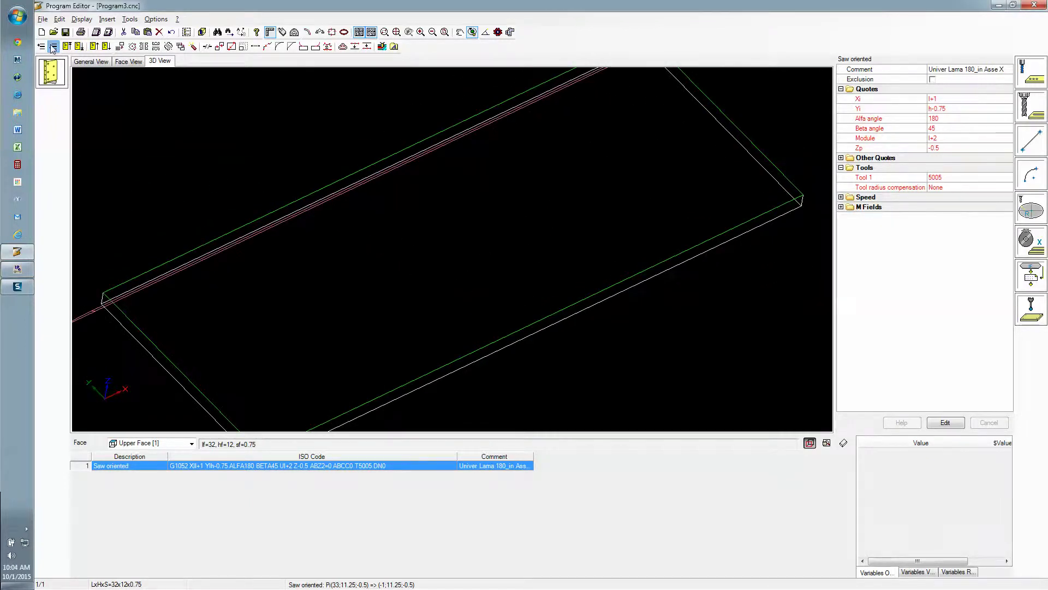
# - Change the panel to Length 42 and Height 24, then orbit to check the groove
pyautogui.click(95, 32)
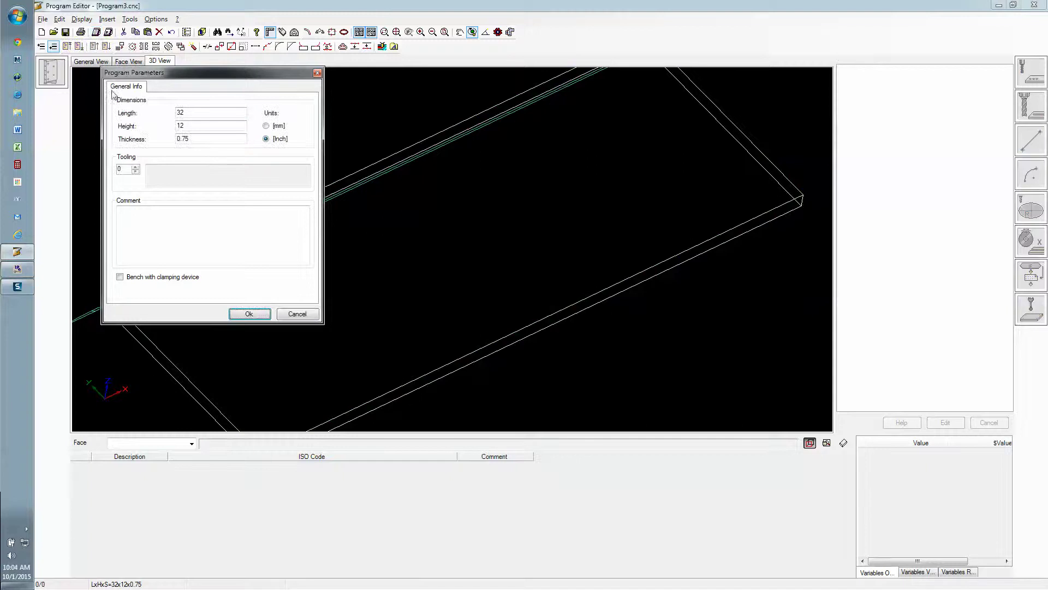
pyautogui.doubleClick(188, 112)
pyautogui.write('42')
pyautogui.press('Tab')
pyautogui.click(250, 313)
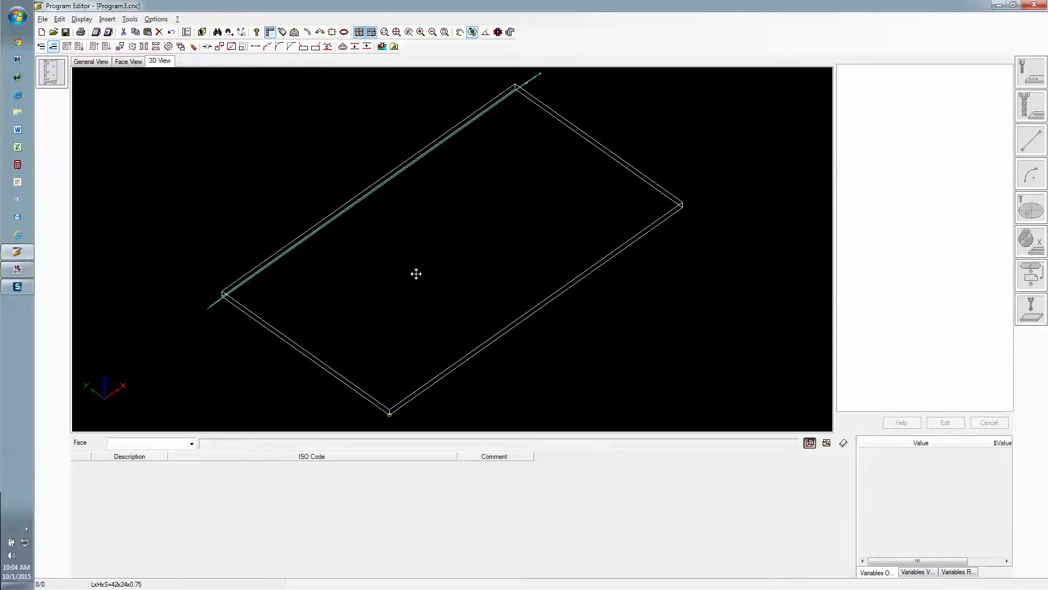
pyautogui.moveTo(415, 274); pyautogui.dragTo(445, 289)
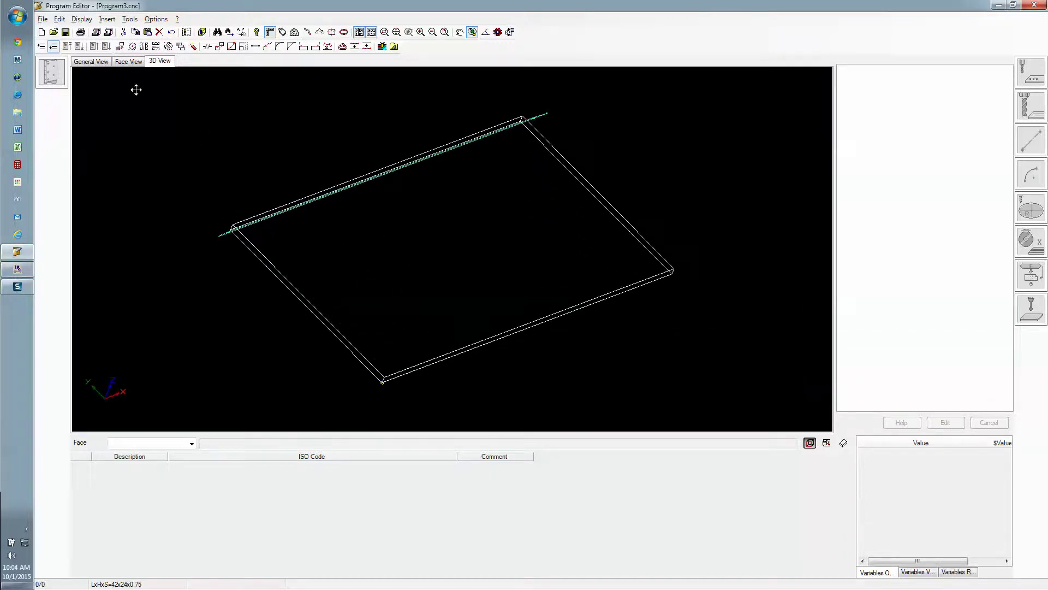
# - Return to the General View and select the saw groove along the 42x24 panel's back edge to show its parameters
pyautogui.click(100, 64)
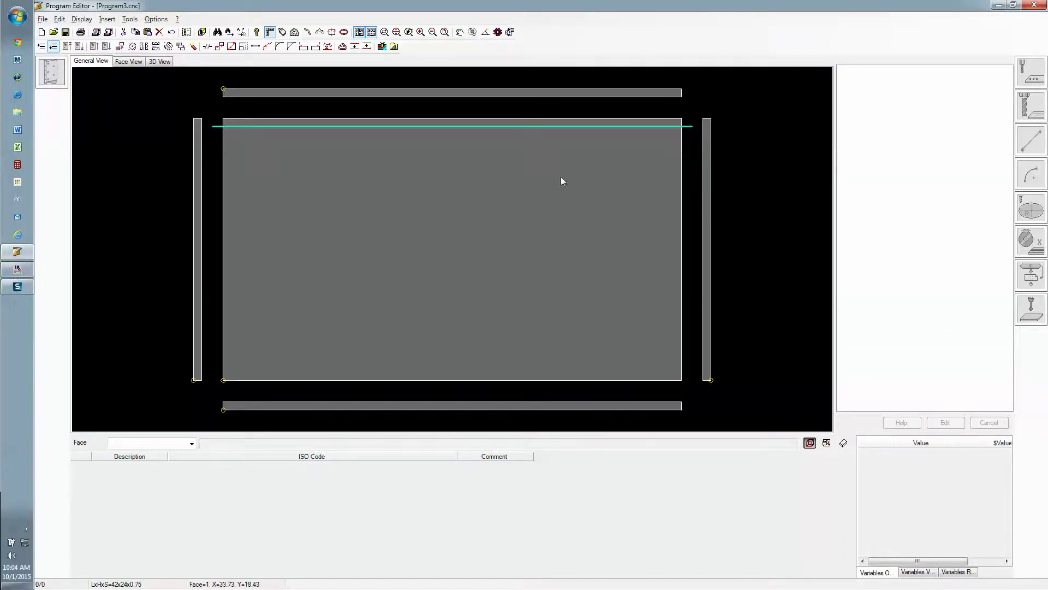
pyautogui.click(506, 126)
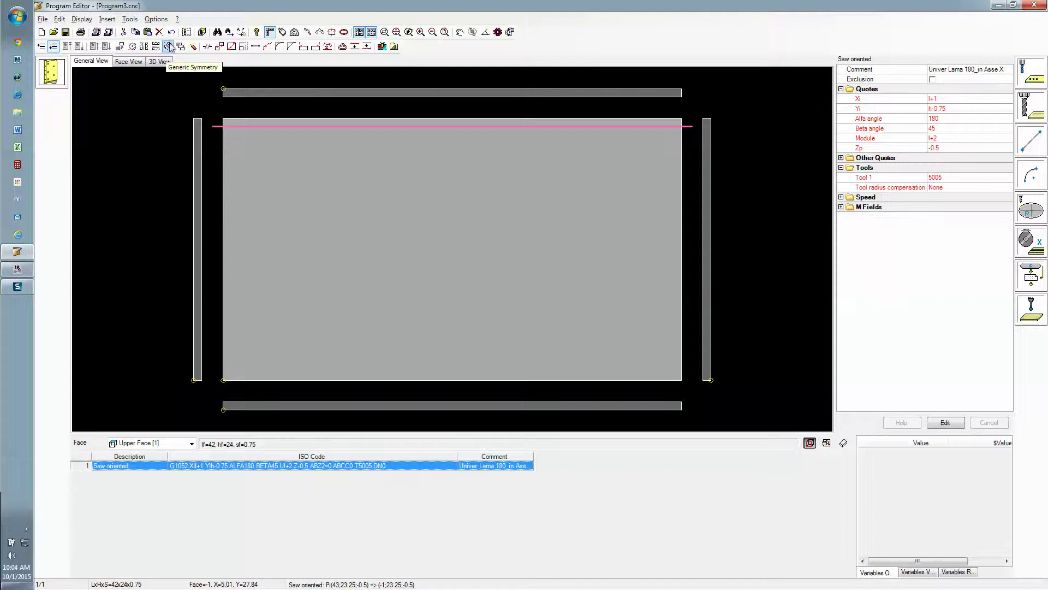